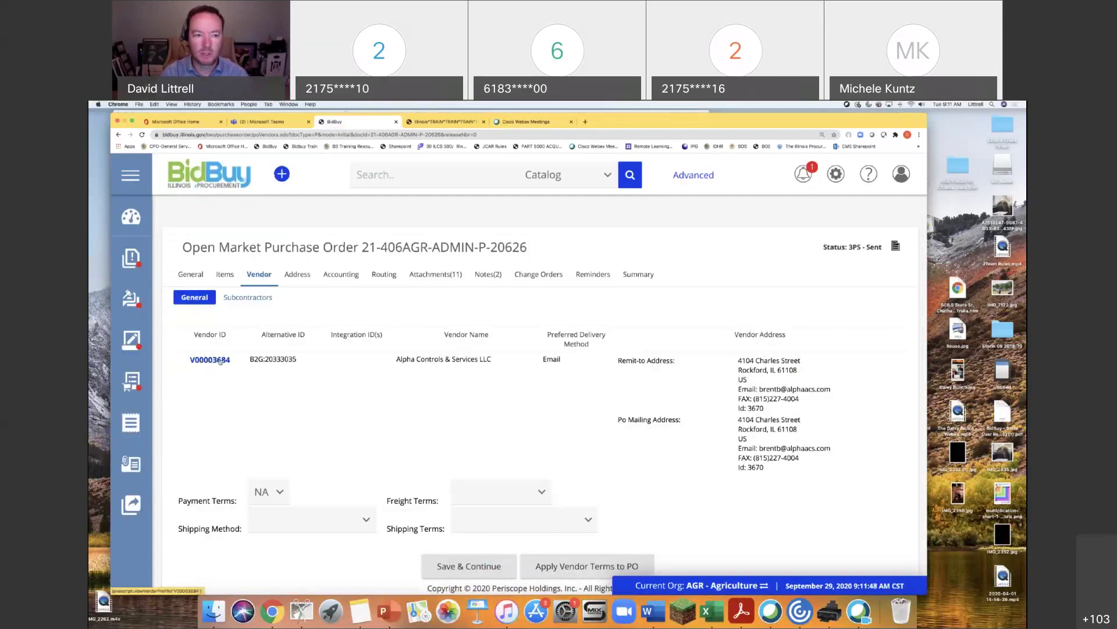
pyautogui.click(220, 361)
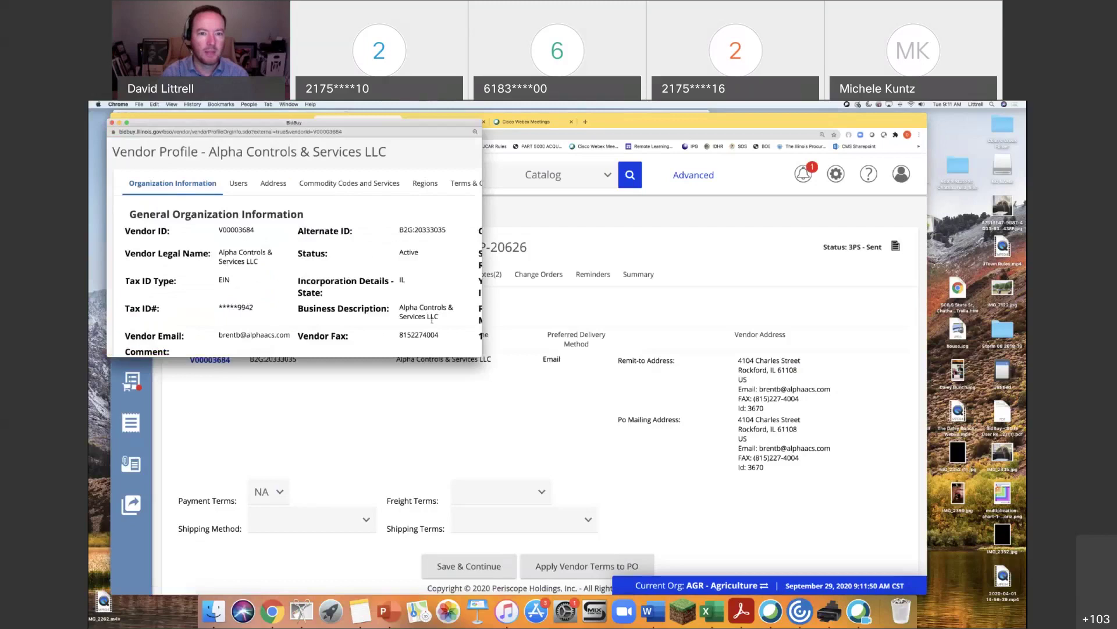
pyautogui.moveTo(479, 354); pyautogui.dragTo(614, 405)
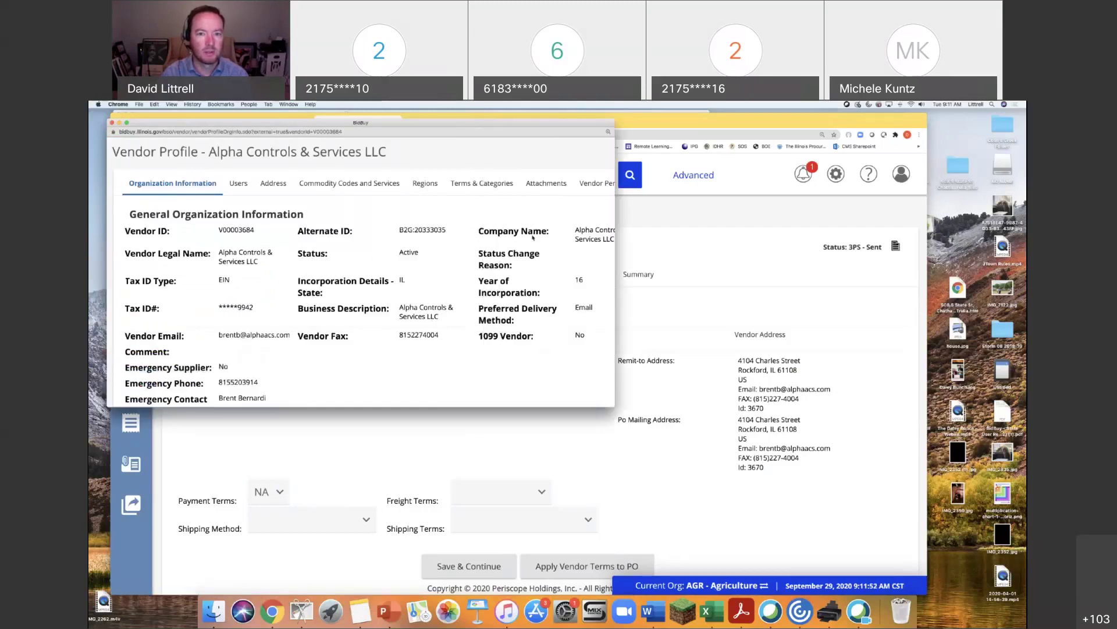
pyautogui.click(490, 185)
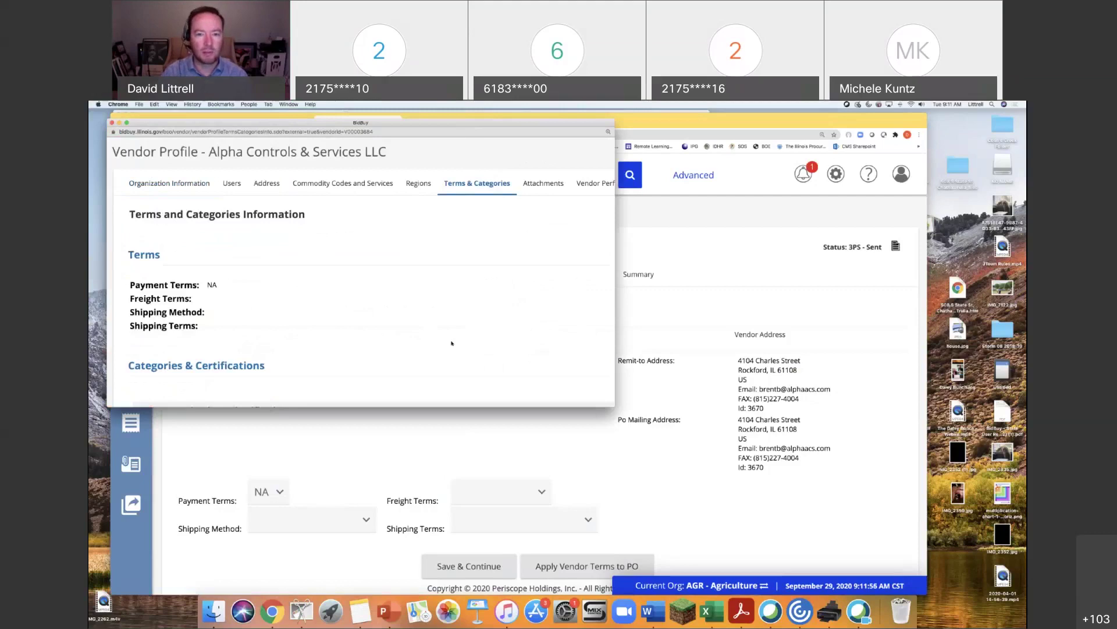
pyautogui.scroll(-15, 452, 344)
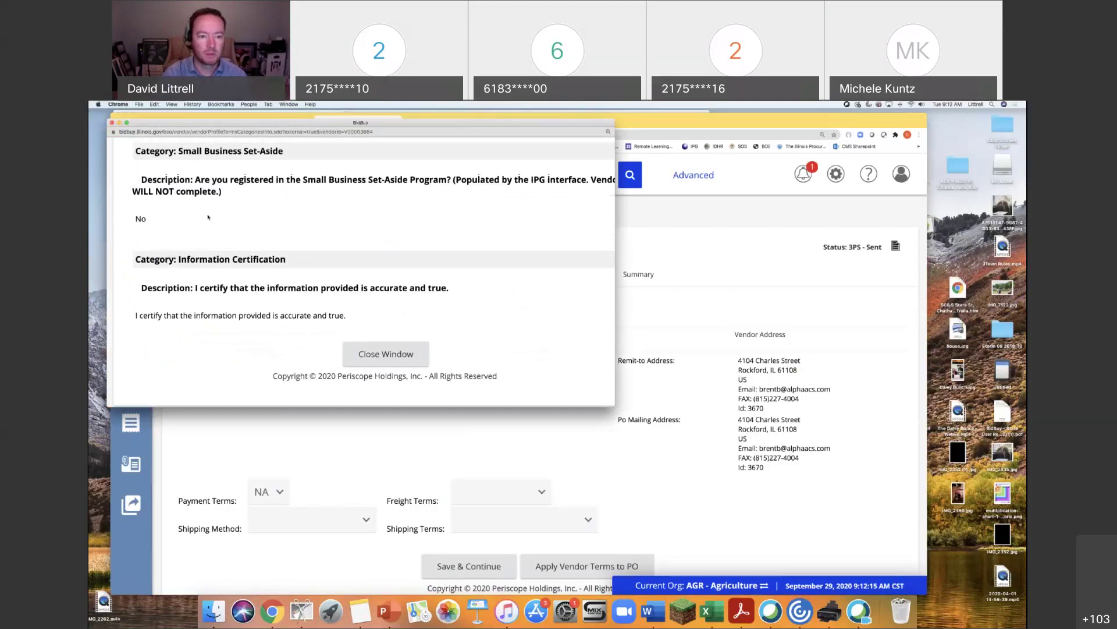
pyautogui.click(384, 355)
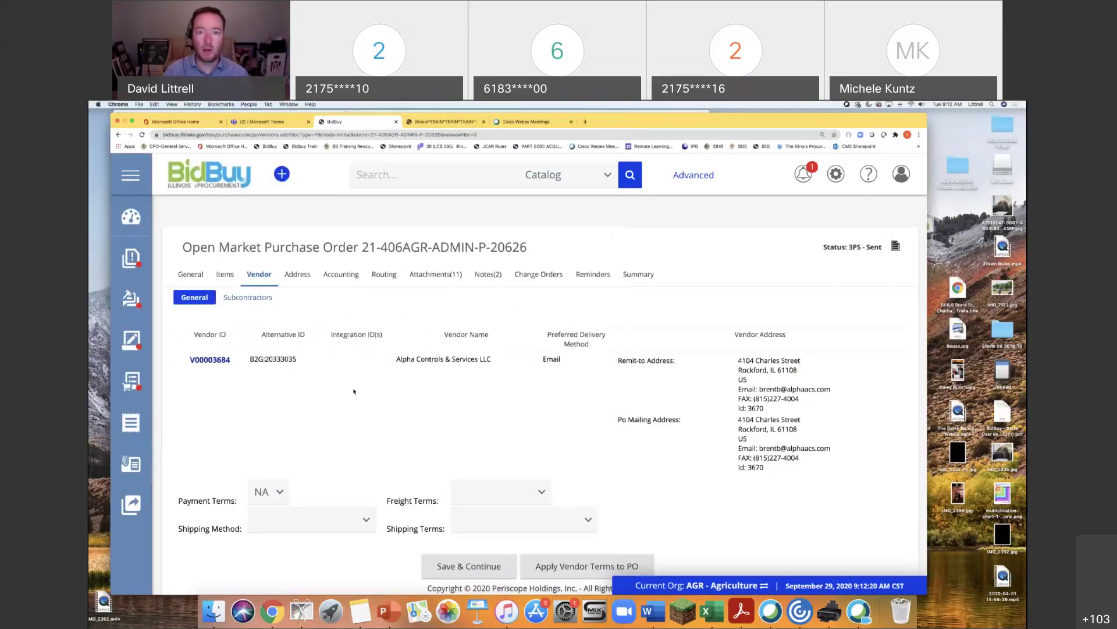
# Show the purchase order's General tab and highlight the Small Business Set Aside Procurement answer, No.
pyautogui.click(192, 275)
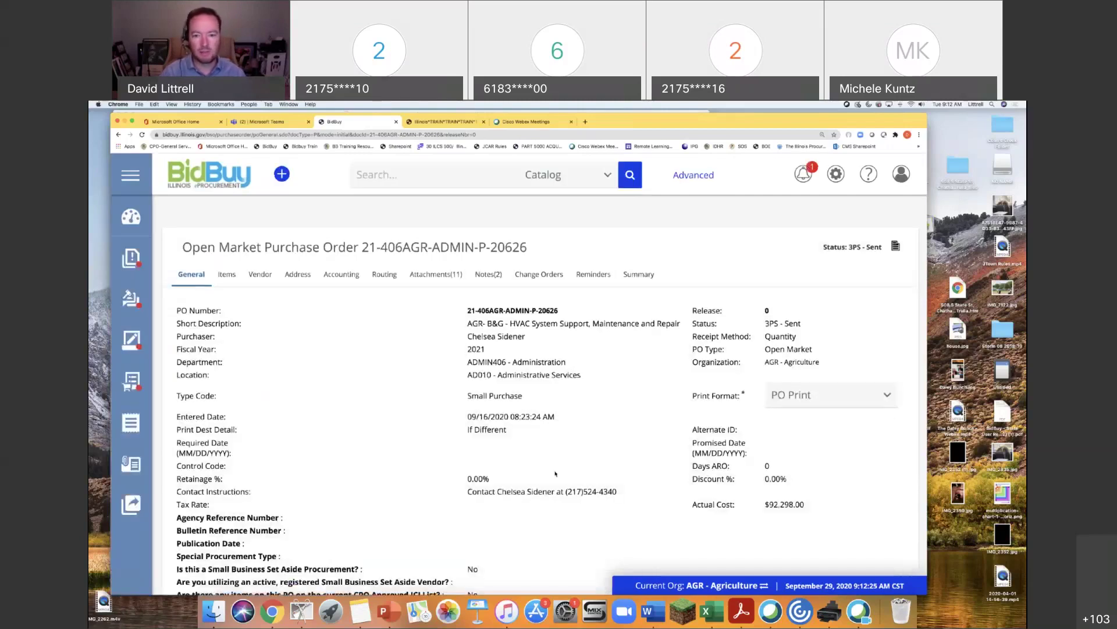
pyautogui.scroll(-10, 556, 474)
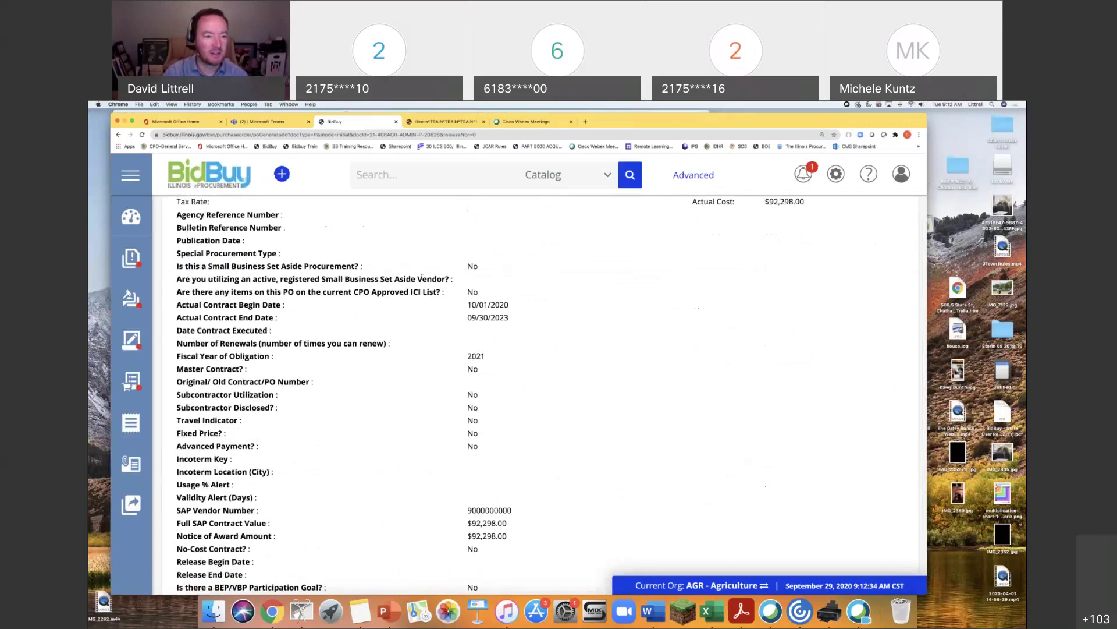
pyautogui.moveTo(177, 265); pyautogui.dragTo(482, 277)
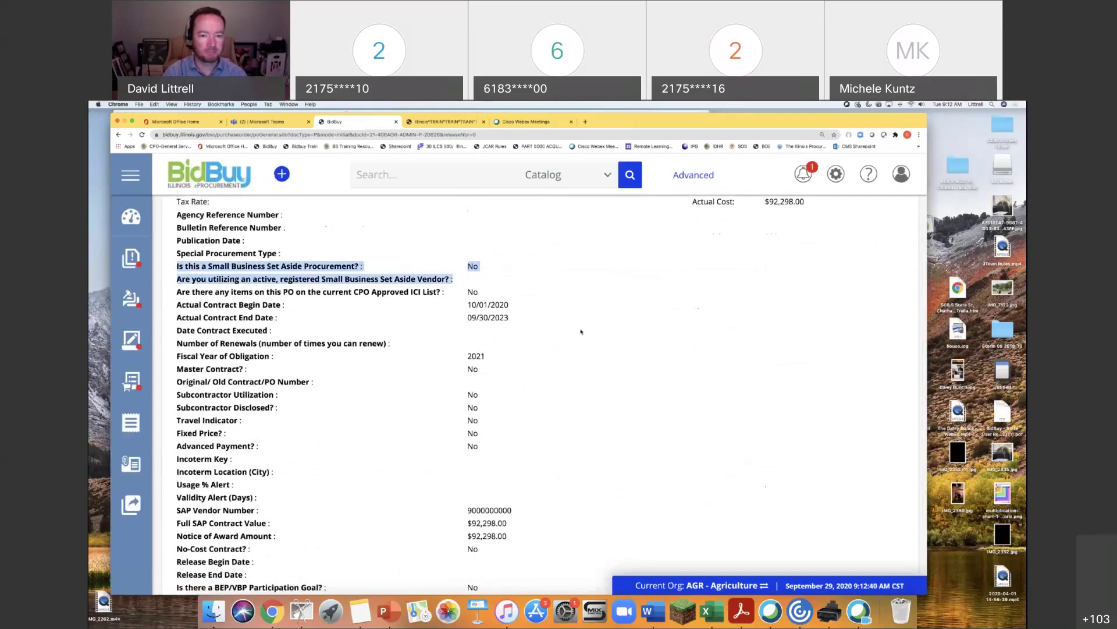
pyautogui.scroll(5, 581, 331)
pyautogui.scroll(6, 581, 332)
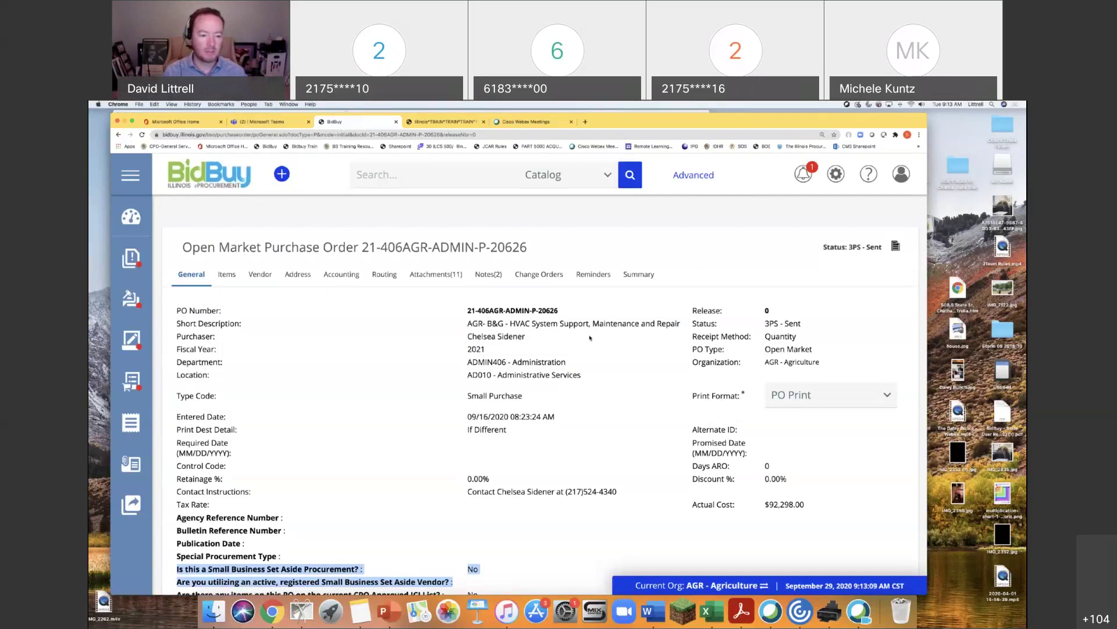
pyautogui.scroll(-5, 526, 541)
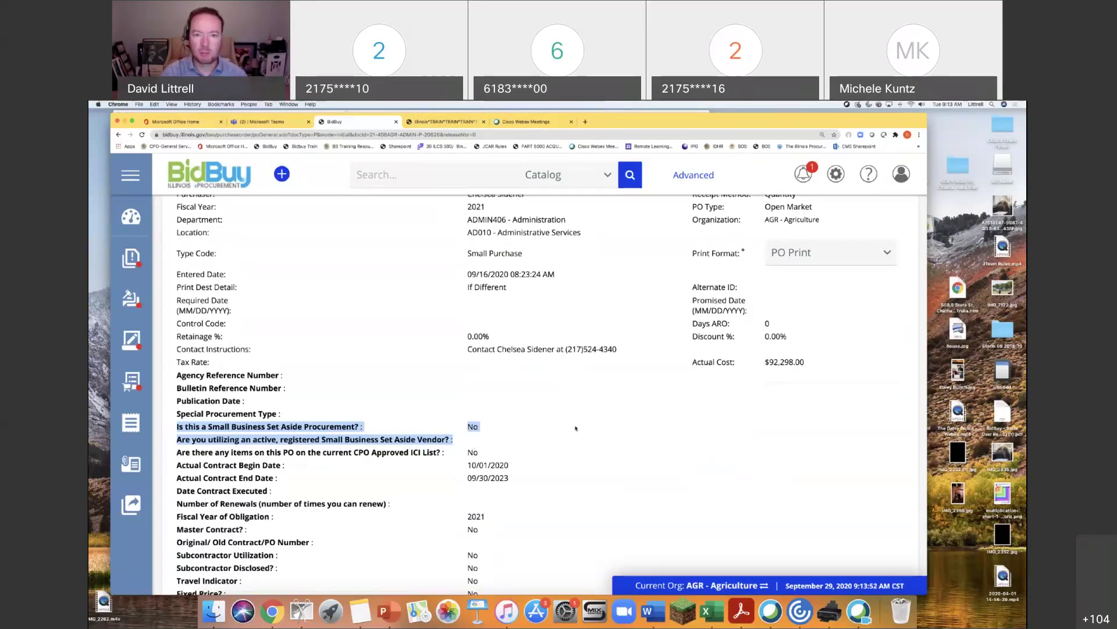
pyautogui.scroll(5, 577, 433)
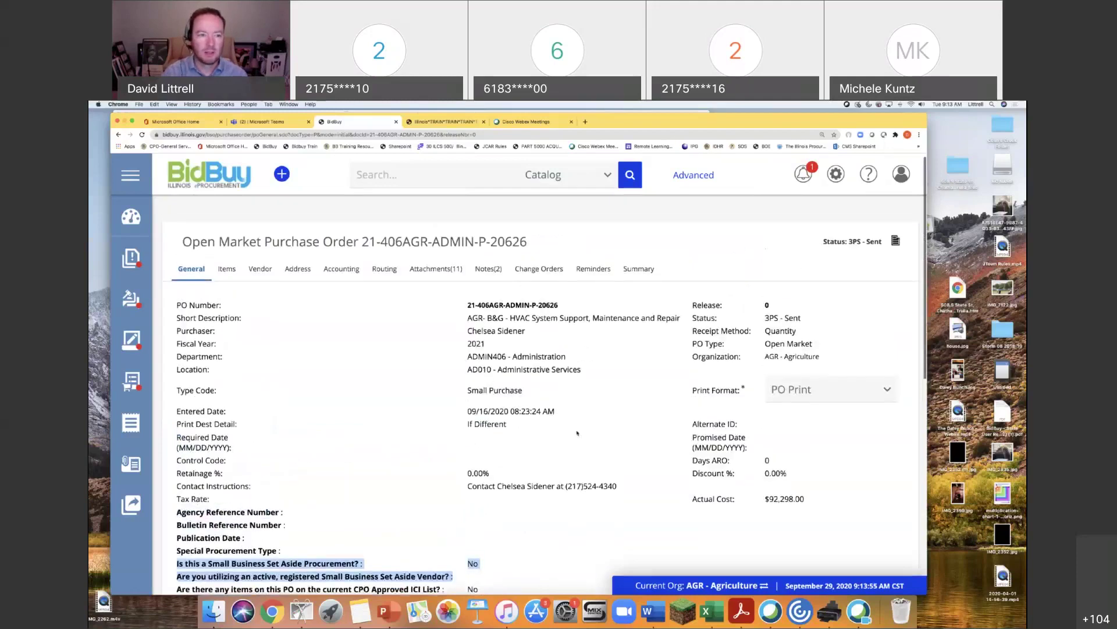
# Check the vendor profile's Terms & Categories for Small Business Set-Aside, then close the profile window.
pyautogui.click(260, 268)
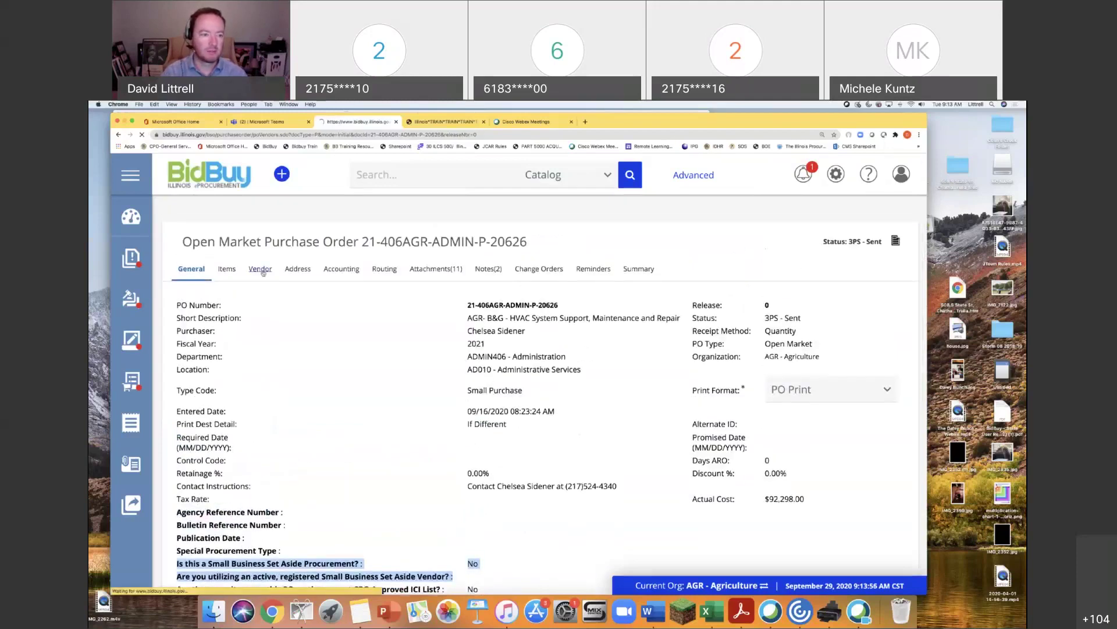
pyautogui.click(218, 361)
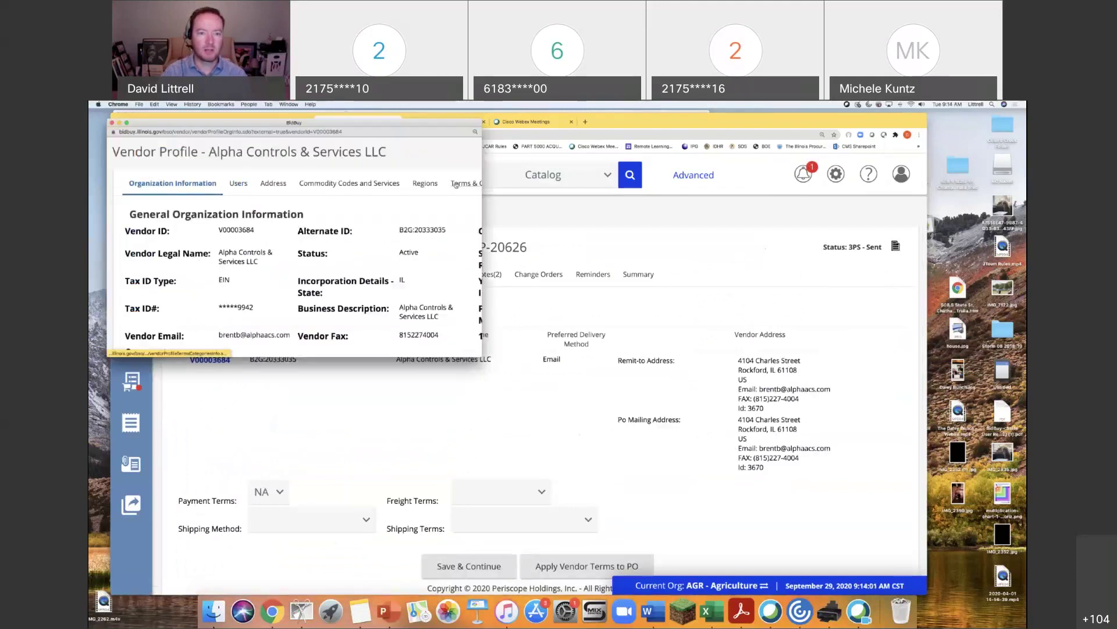
pyautogui.click(460, 183)
pyautogui.scroll(-10, 406, 295)
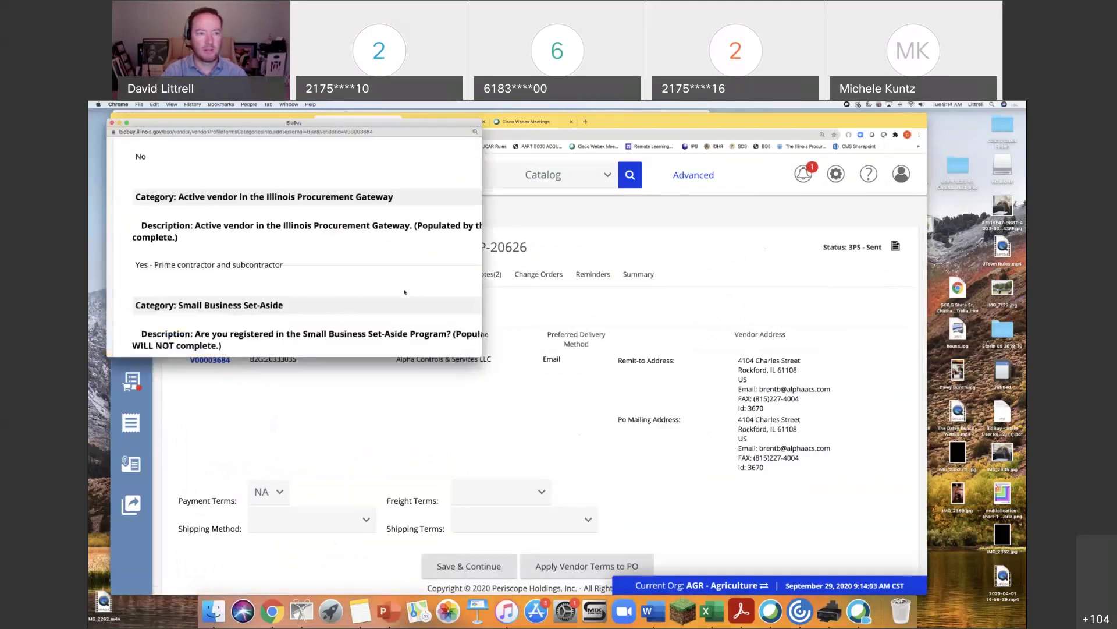
pyautogui.scroll(2, 356, 252)
pyautogui.scroll(1, 356, 252)
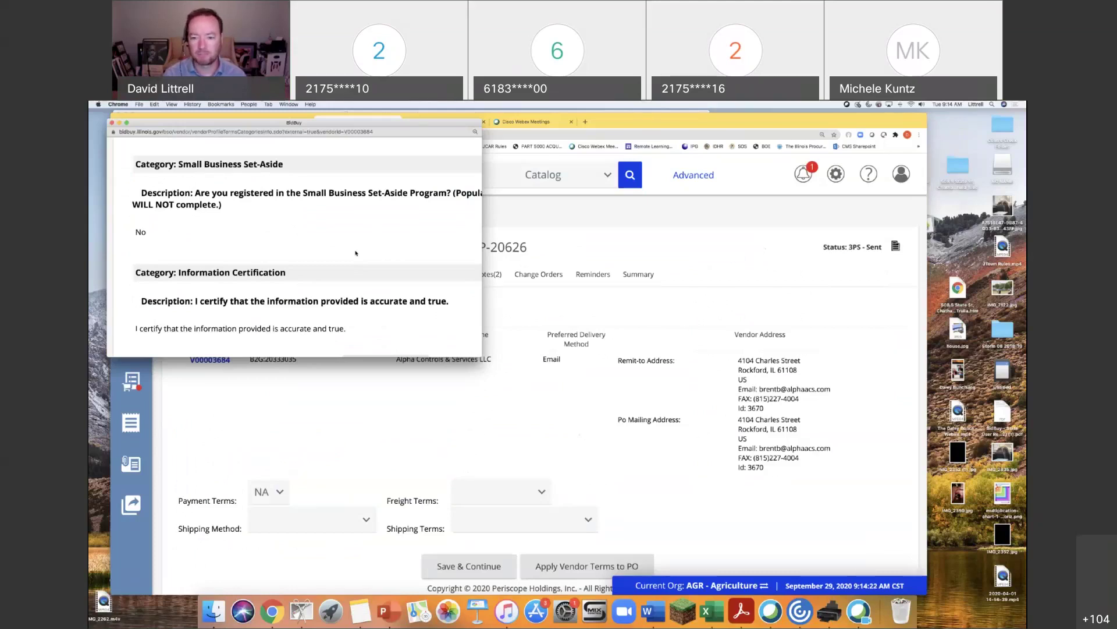
pyautogui.click(112, 122)
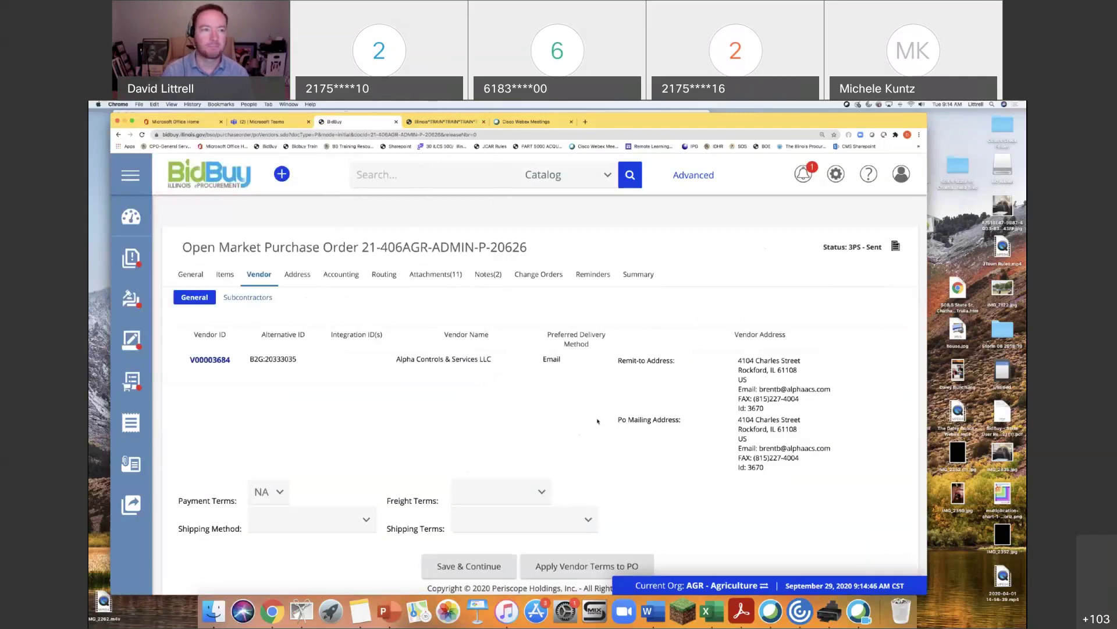
# Present the 'BidBuy Activity – Search File' slide in PowerPoint, then return to BidBuy.
pyautogui.press('super+Tab')
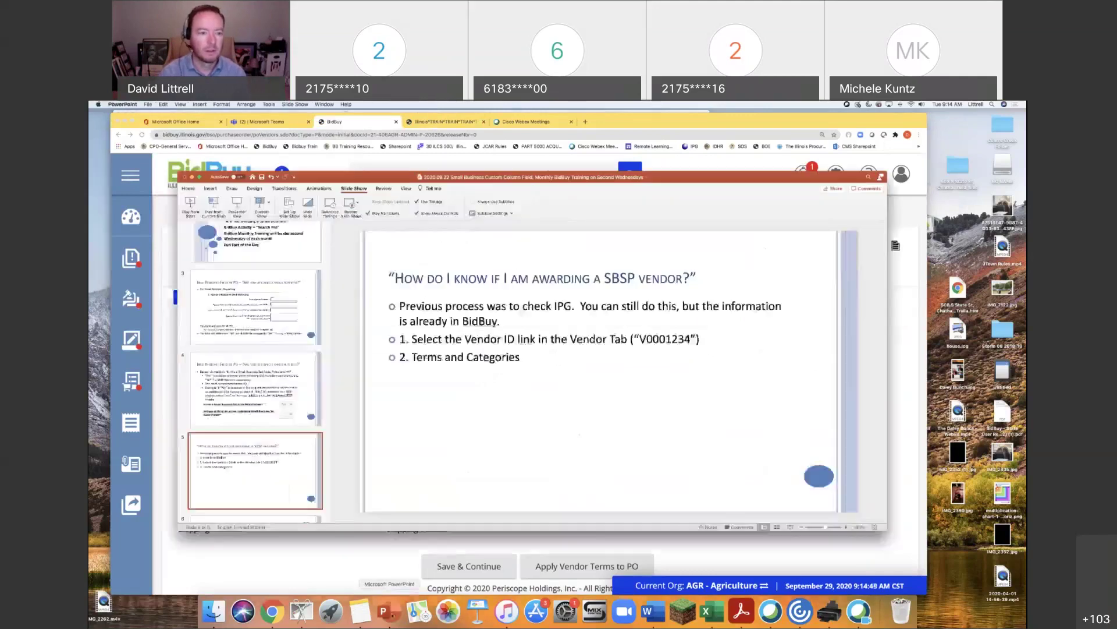
pyautogui.scroll(-1, 262, 349)
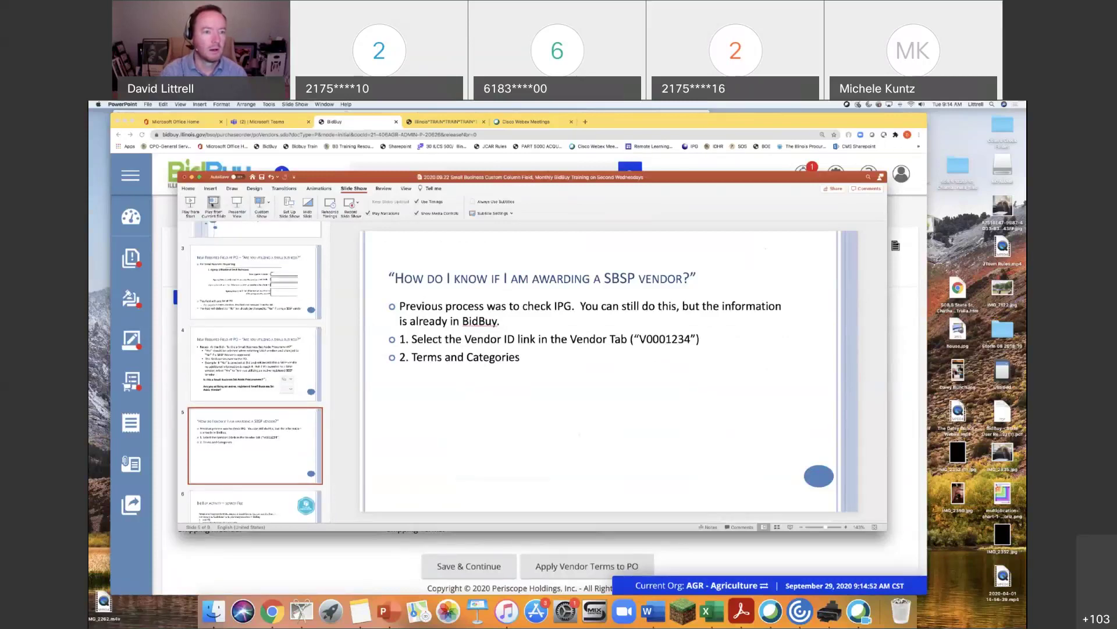
pyautogui.click(213, 203)
pyautogui.click(593, 549)
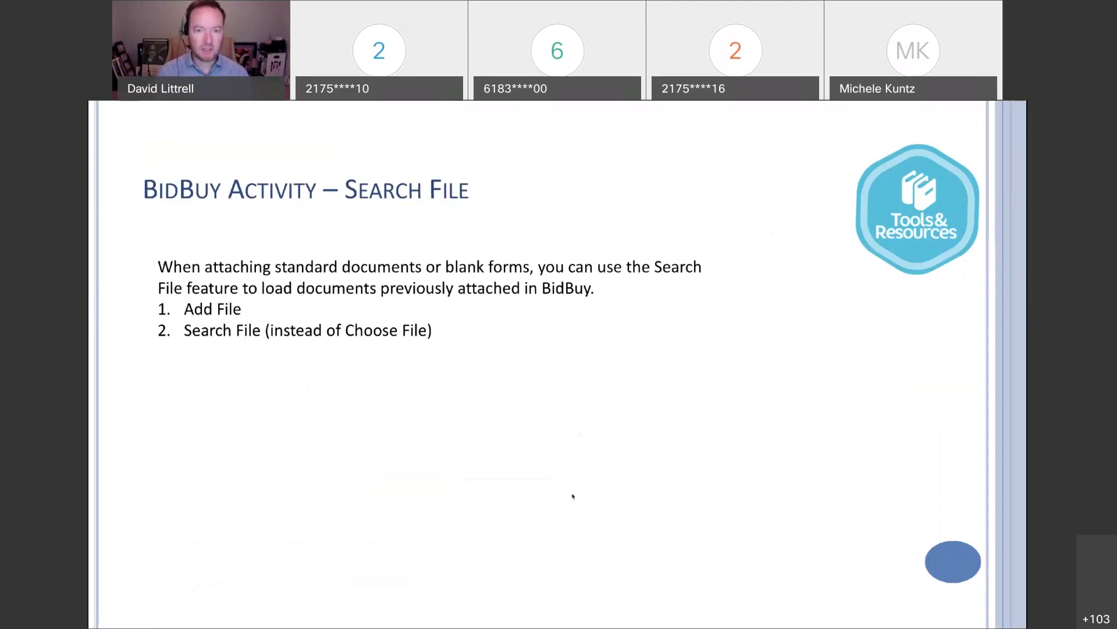
pyautogui.press('Escape')
pyautogui.press('super+Tab')
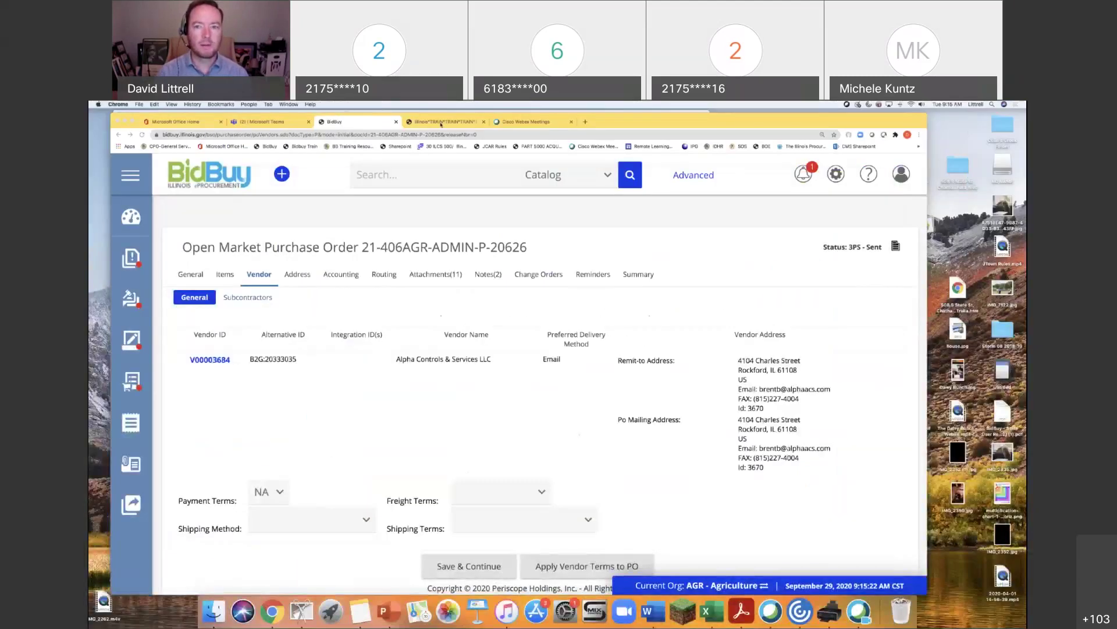
# Switch to the Illinois TRAIN bid's Attachments, widen the browser, and start Add File.
pyautogui.click(441, 123)
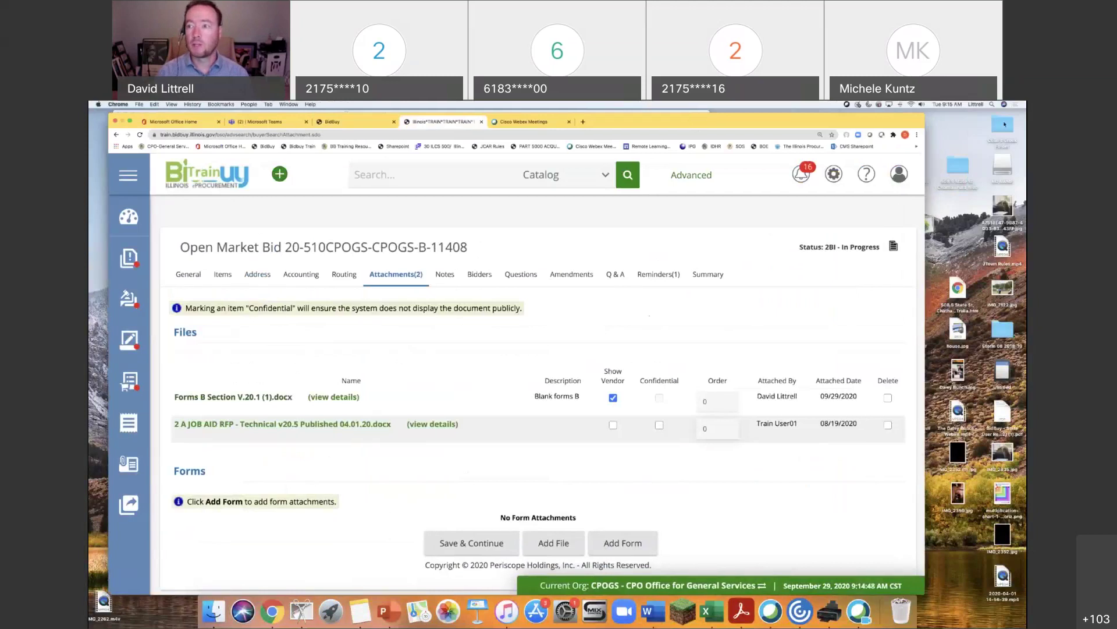
pyautogui.moveTo(930, 115); pyautogui.dragTo(963, 111)
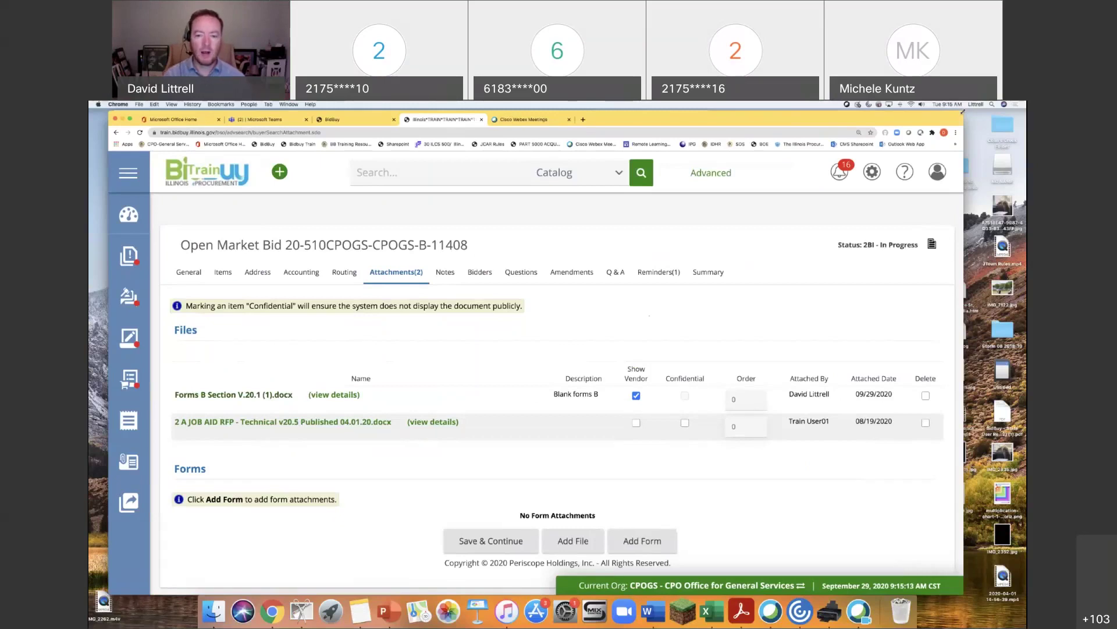
pyautogui.click(578, 542)
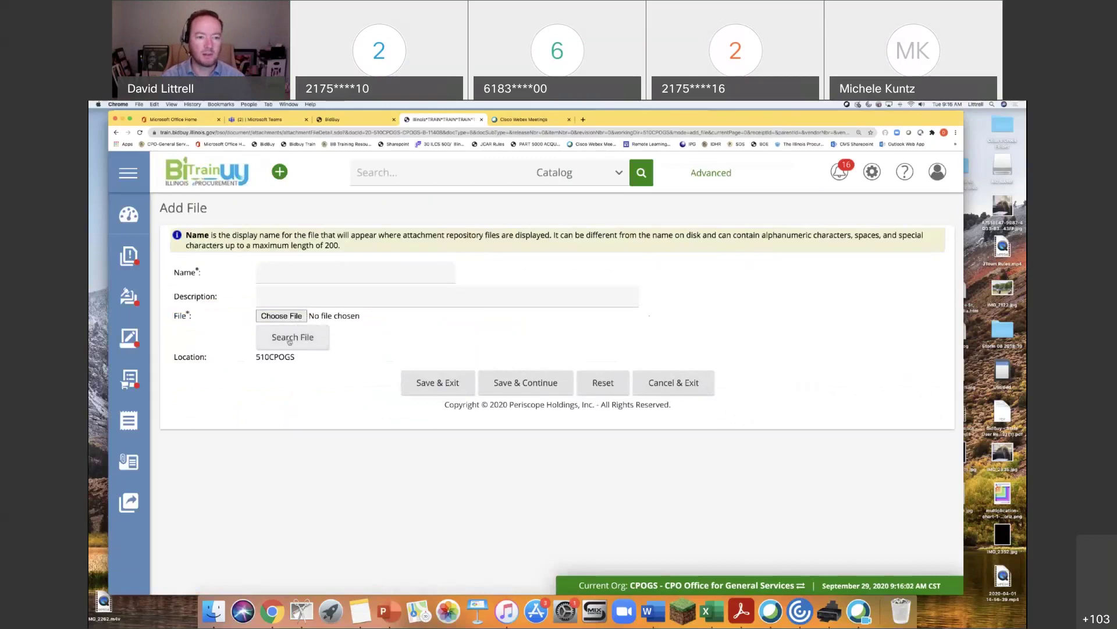
# Search stored files by the name 'Forms B'.
pyautogui.click(289, 340)
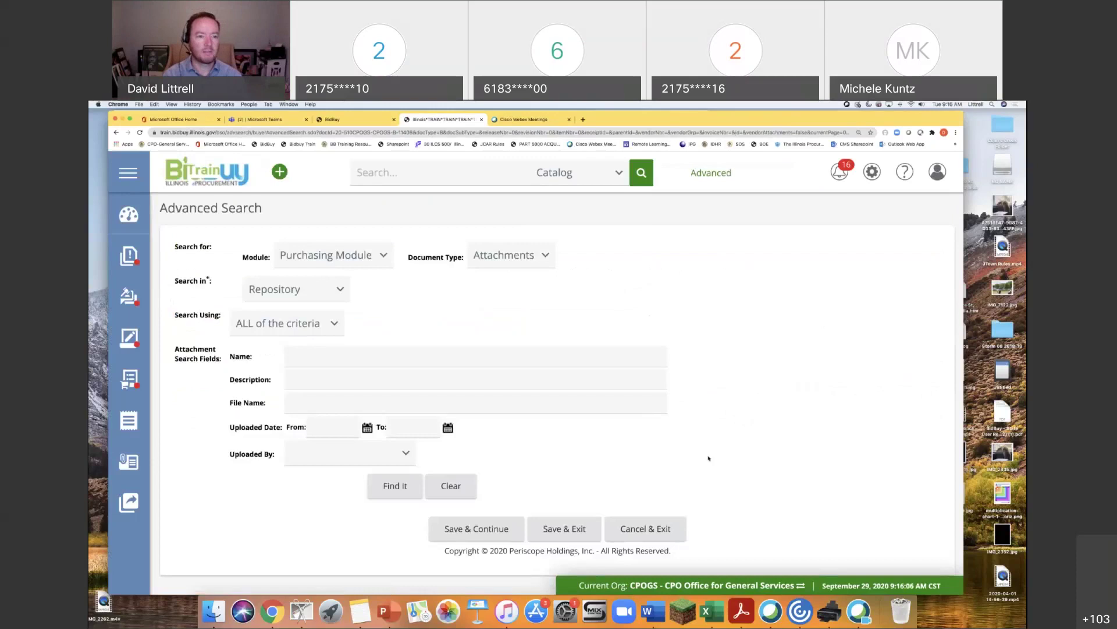
pyautogui.click(301, 356)
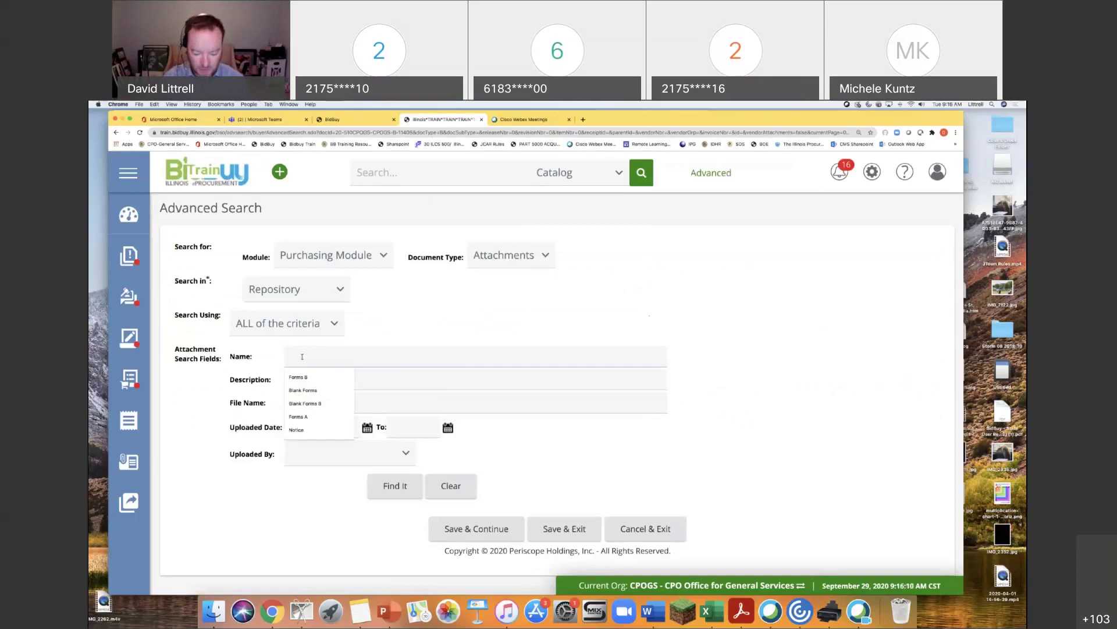
pyautogui.write('Forms')
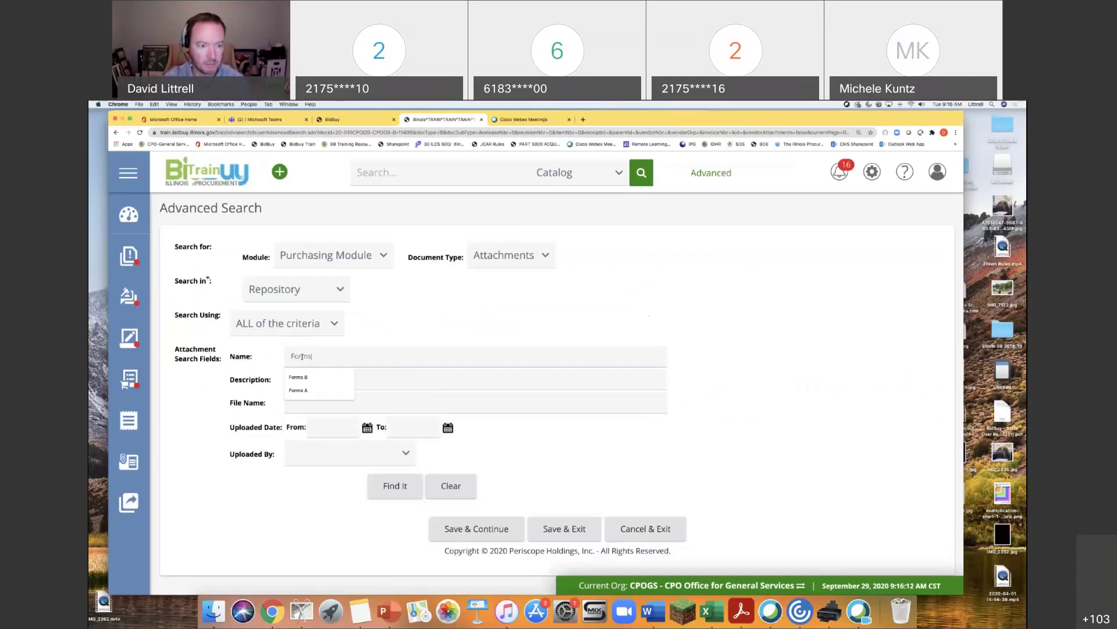
pyautogui.write(' B')
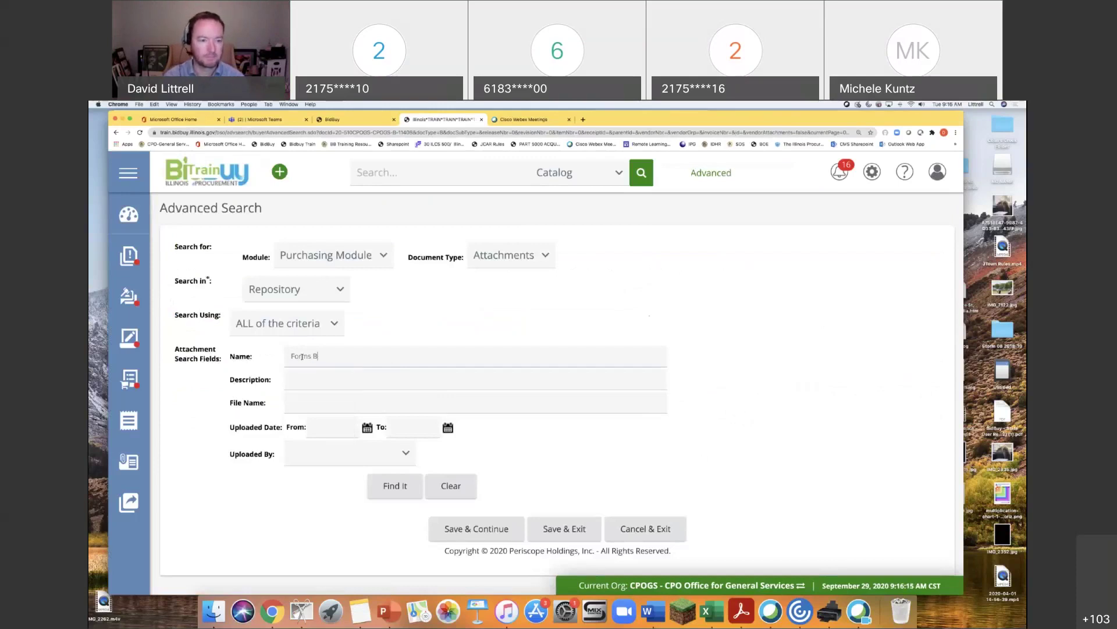
pyautogui.press('Return')
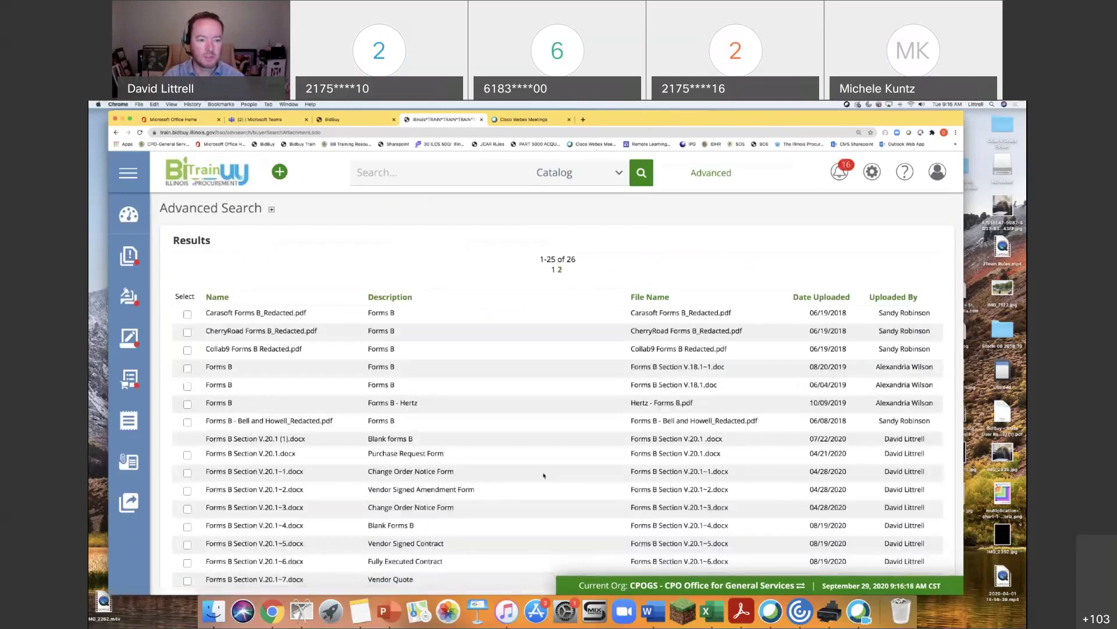
# Select Forms B Section V.20.1~4.docx and save it as the bid's third attachment.
pyautogui.scroll(-2, 591, 489)
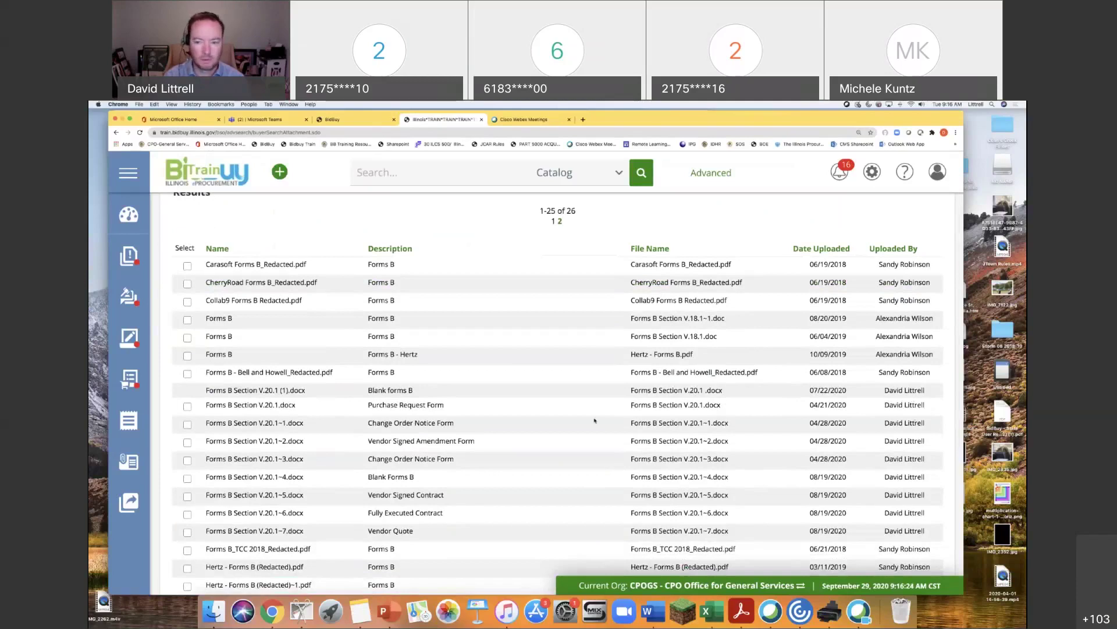
pyautogui.scroll(-2, 533, 387)
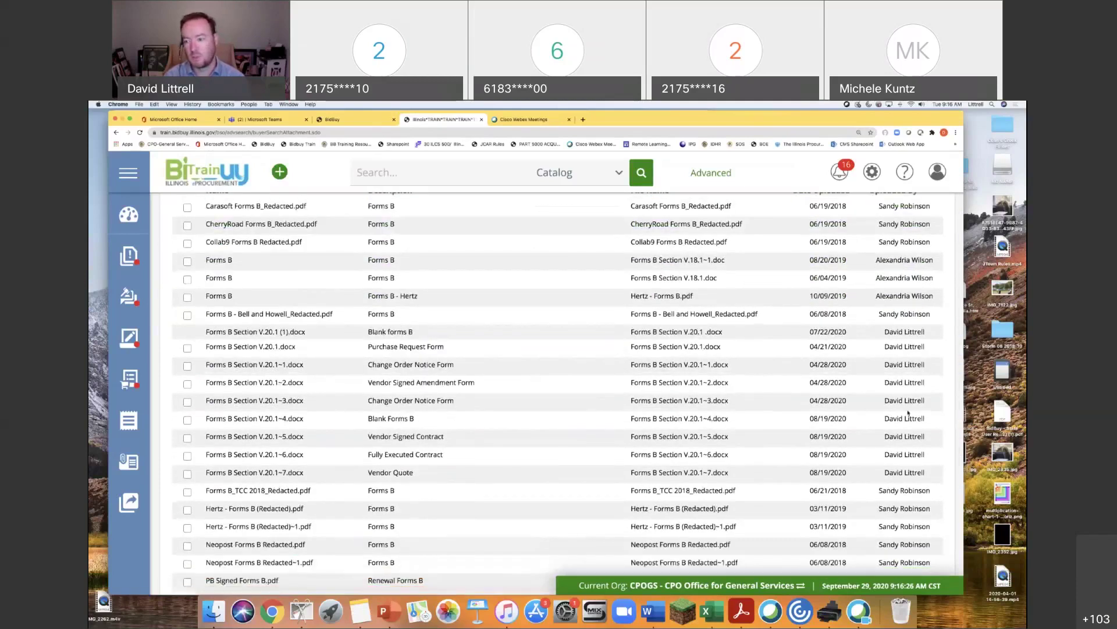
pyautogui.scroll(-5, 908, 412)
pyautogui.scroll(4, 863, 350)
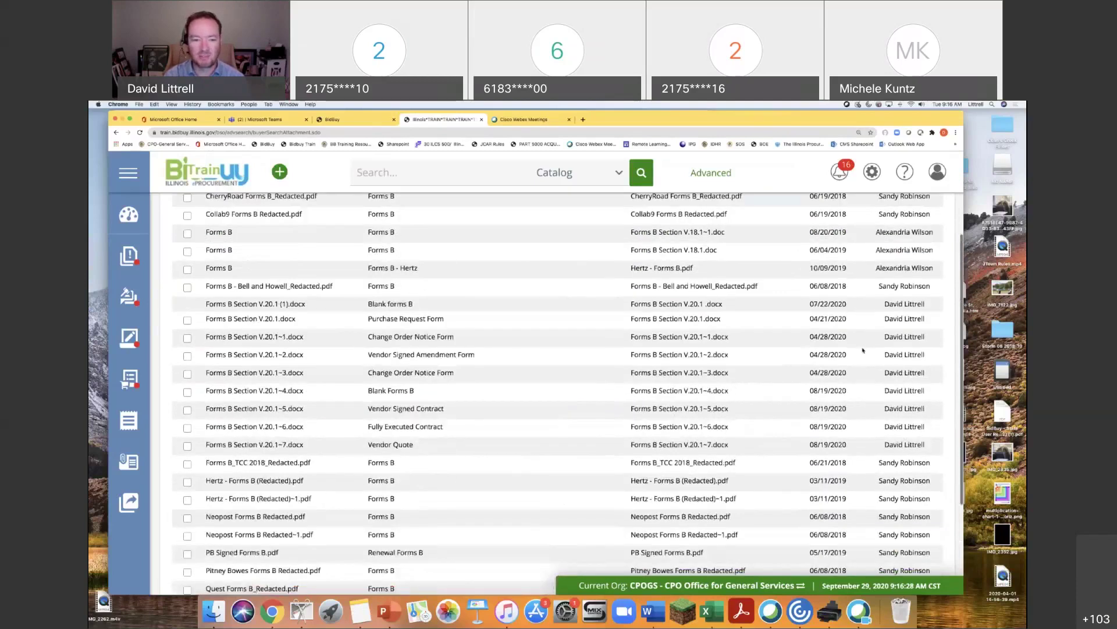
pyautogui.scroll(2, 863, 349)
pyautogui.scroll(1, 612, 337)
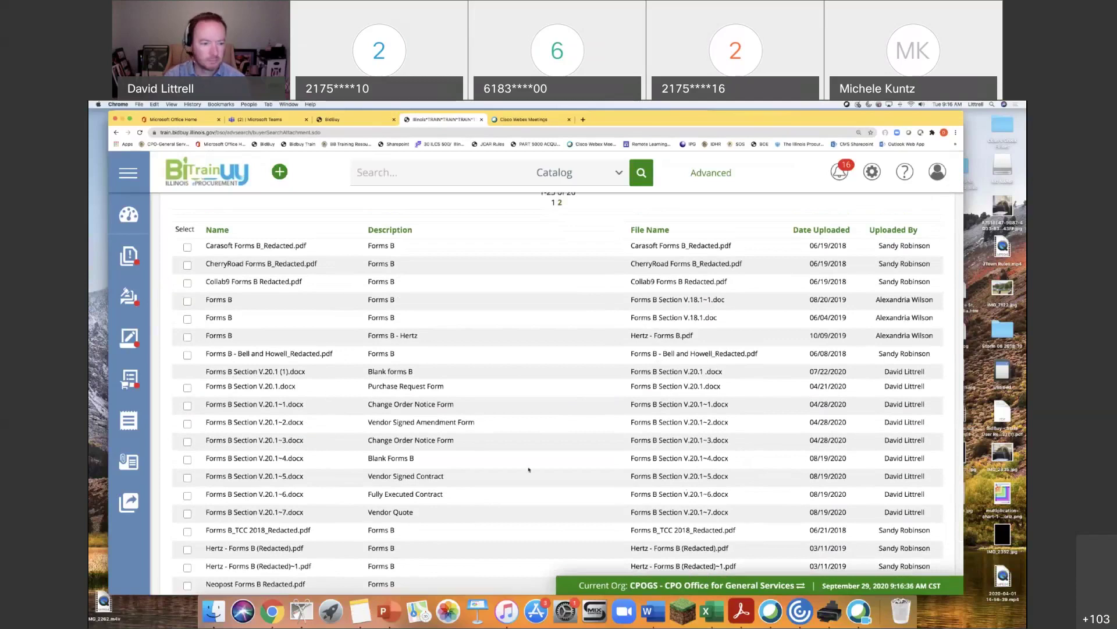
pyautogui.click(187, 459)
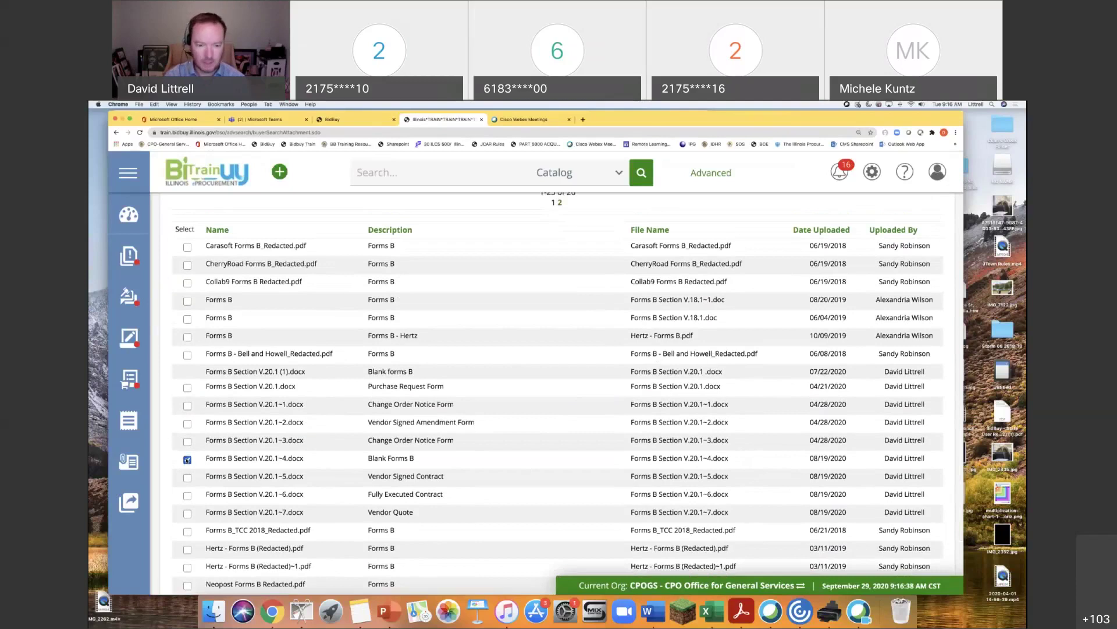
pyautogui.scroll(-5, 199, 457)
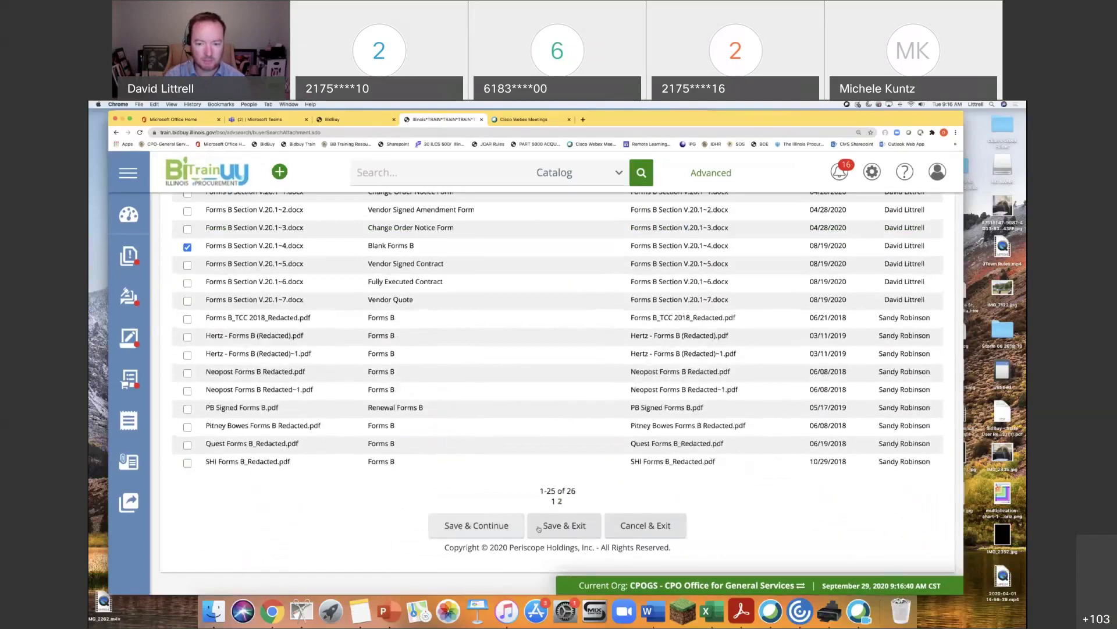
pyautogui.click(562, 525)
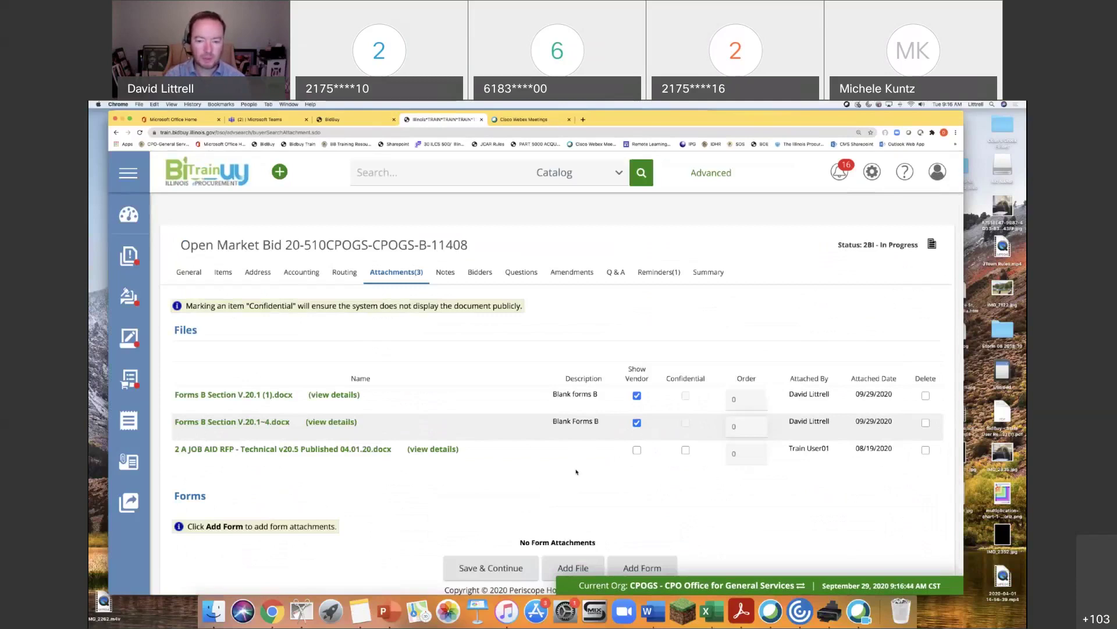
# Present the 'Monthly BidBuy Trainings will now be the second Wednesday of each month' slide.
pyautogui.scroll(-2, 596, 478)
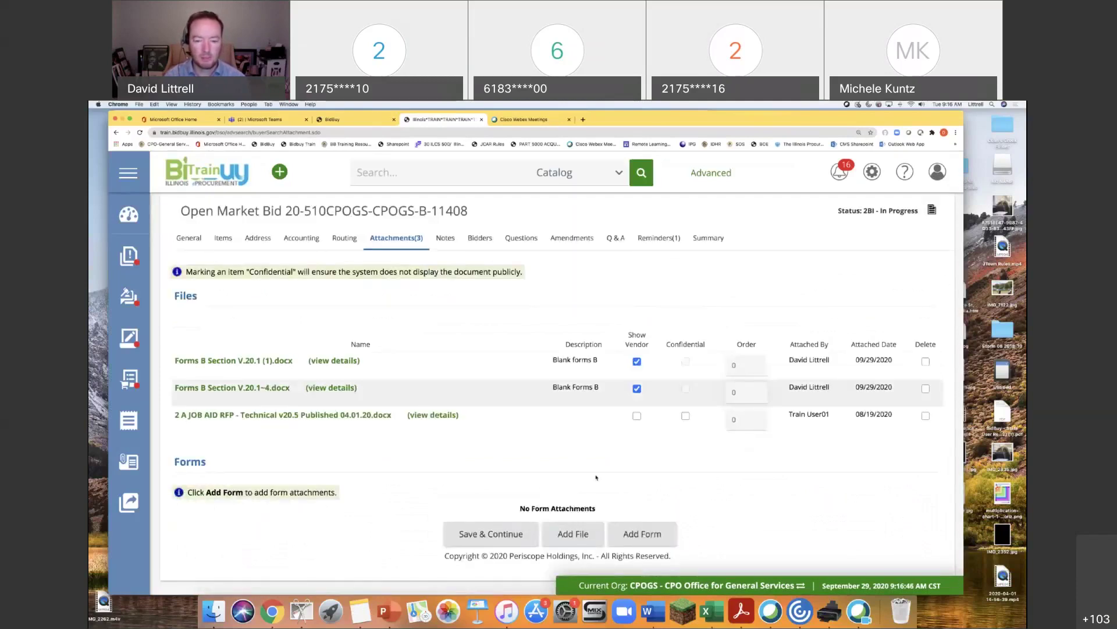
pyautogui.click(579, 530)
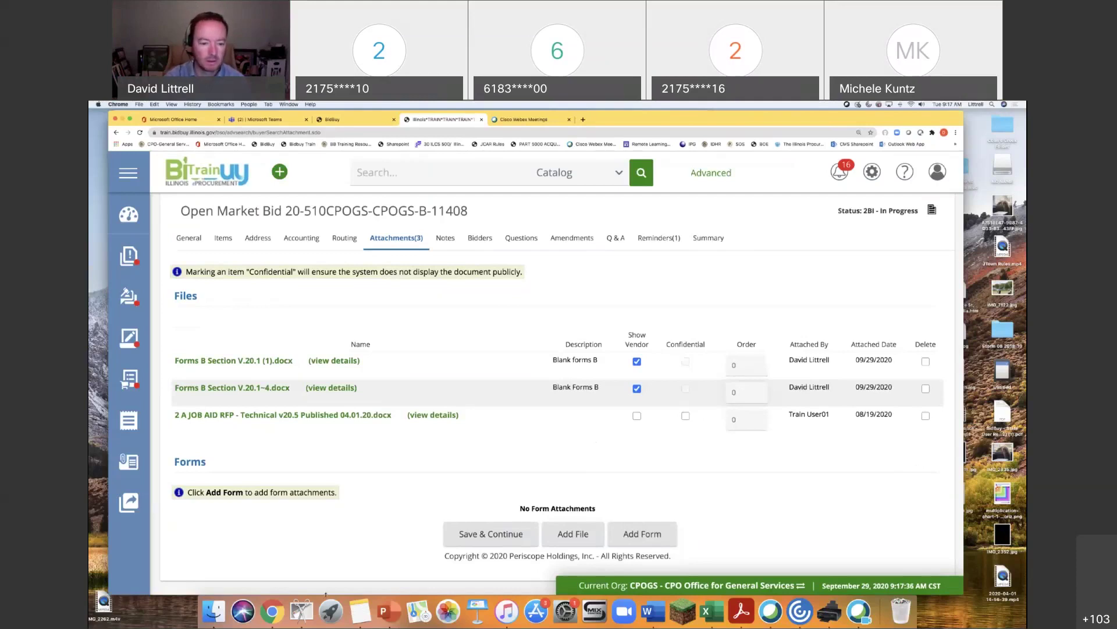
pyautogui.click(394, 615)
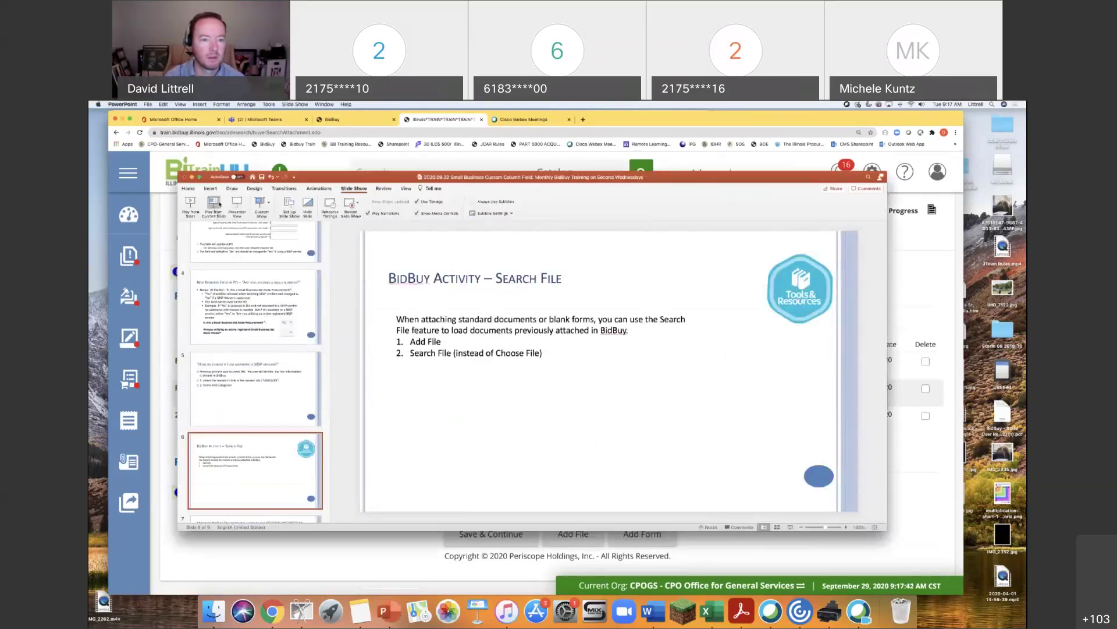
pyautogui.click(220, 204)
pyautogui.click(612, 519)
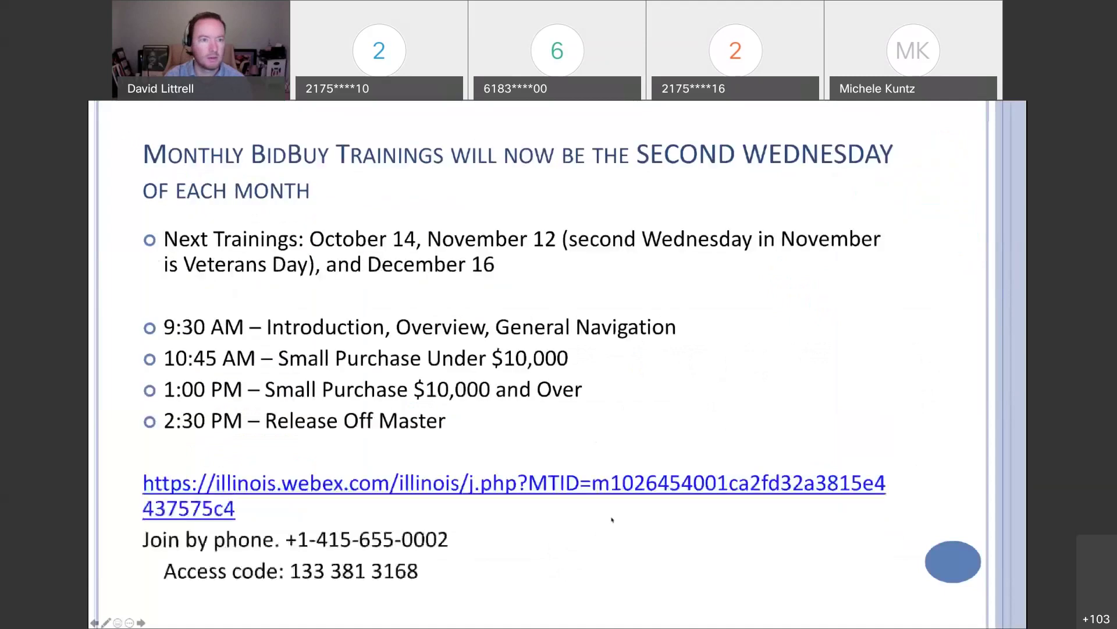